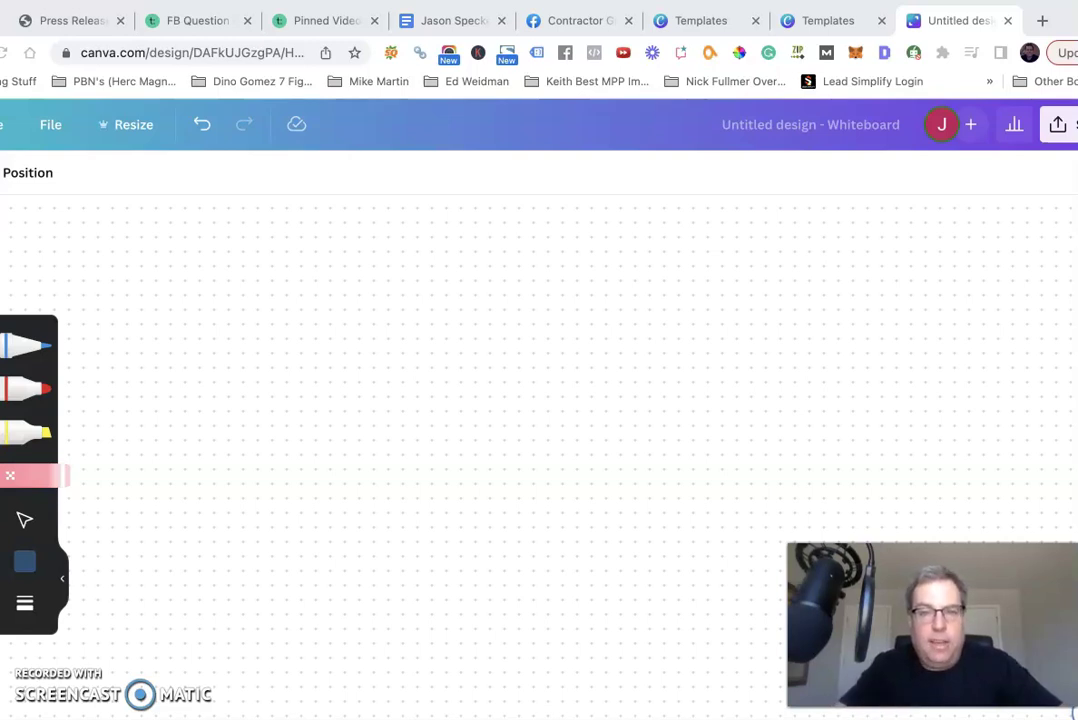
# With the blue pen, draw eight boxes in a row, writing letters in six of them
pyautogui.click(41, 347)
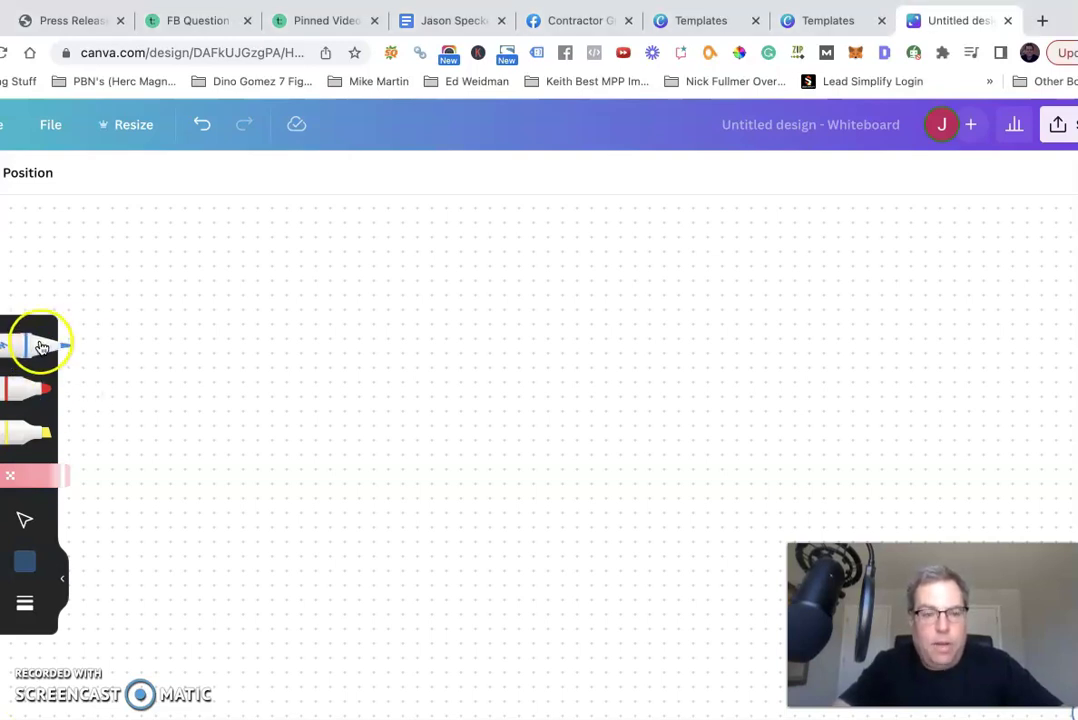
pyautogui.moveTo(121, 272)
pyautogui.mouseDown()
pyautogui.moveTo(119, 322)
pyautogui.moveTo(150, 290)
pyautogui.moveTo(198, 333)
pyautogui.mouseUp()
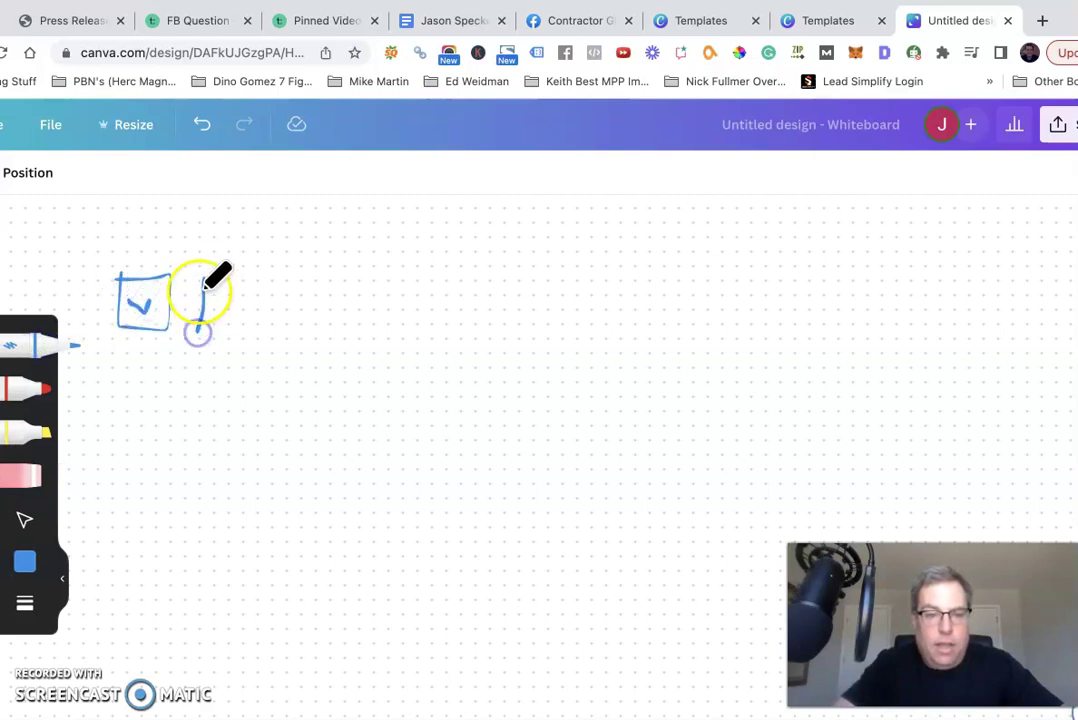
pyautogui.moveTo(205, 285)
pyautogui.mouseDown()
pyautogui.moveTo(200, 327)
pyautogui.moveTo(236, 290)
pyautogui.moveTo(281, 320)
pyautogui.moveTo(301, 260)
pyautogui.moveTo(260, 303)
pyautogui.moveTo(282, 281)
pyautogui.moveTo(293, 312)
pyautogui.moveTo(326, 324)
pyautogui.moveTo(373, 267)
pyautogui.moveTo(327, 327)
pyautogui.moveTo(310, 330)
pyautogui.moveTo(345, 296)
pyautogui.moveTo(399, 298)
pyautogui.moveTo(431, 322)
pyautogui.moveTo(400, 268)
pyautogui.moveTo(426, 332)
pyautogui.moveTo(457, 306)
pyautogui.moveTo(522, 320)
pyautogui.moveTo(473, 260)
pyautogui.moveTo(450, 258)
pyautogui.moveTo(476, 332)
pyautogui.moveTo(488, 322)
pyautogui.mouseUp()
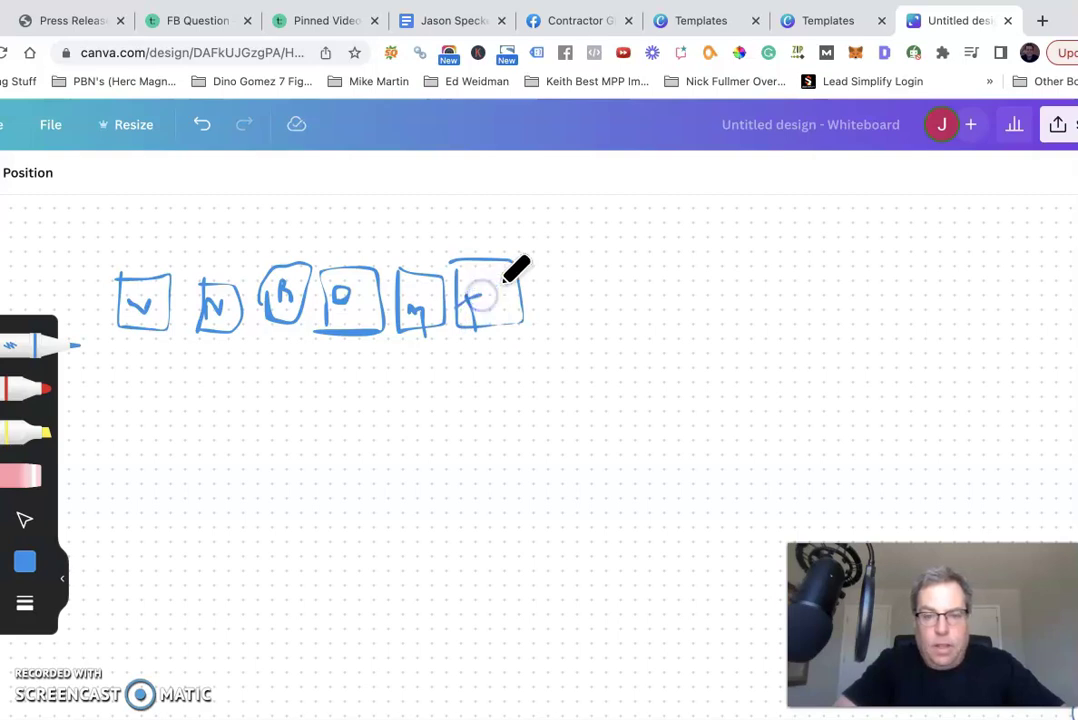
pyautogui.moveTo(539, 267)
pyautogui.mouseDown()
pyautogui.moveTo(594, 320)
pyautogui.moveTo(517, 267)
pyautogui.mouseUp()
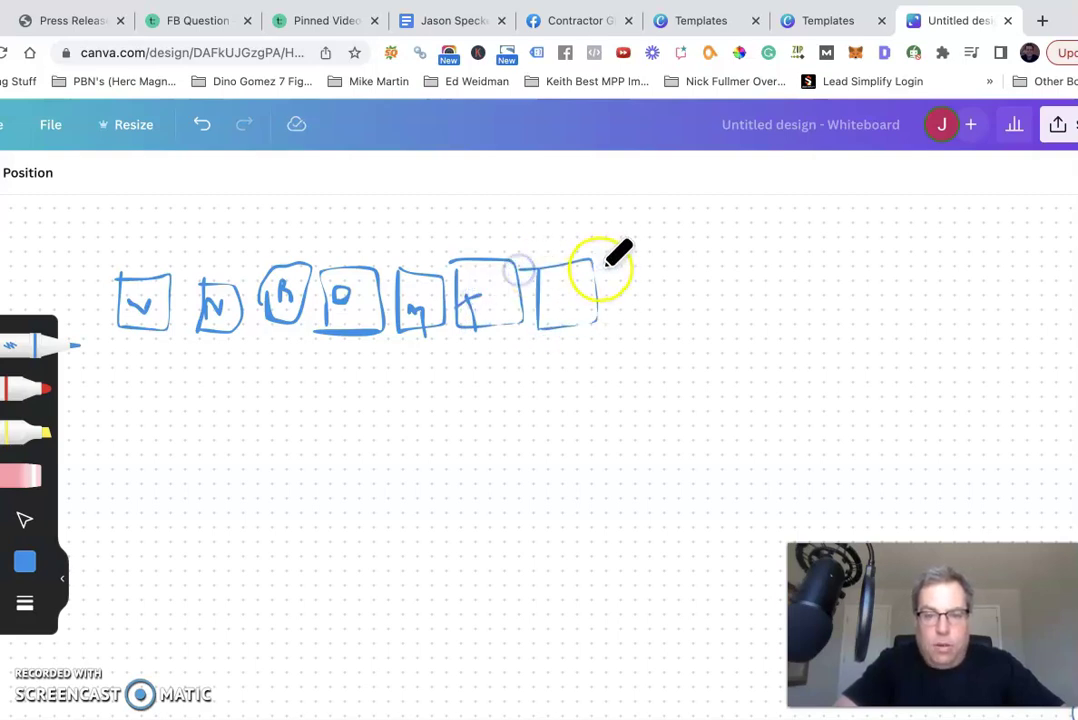
pyautogui.moveTo(606, 265)
pyautogui.mouseDown()
pyautogui.moveTo(609, 315)
pyautogui.moveTo(664, 233)
pyautogui.moveTo(621, 243)
pyautogui.moveTo(606, 266)
pyautogui.moveTo(621, 300)
pyautogui.mouseUp()
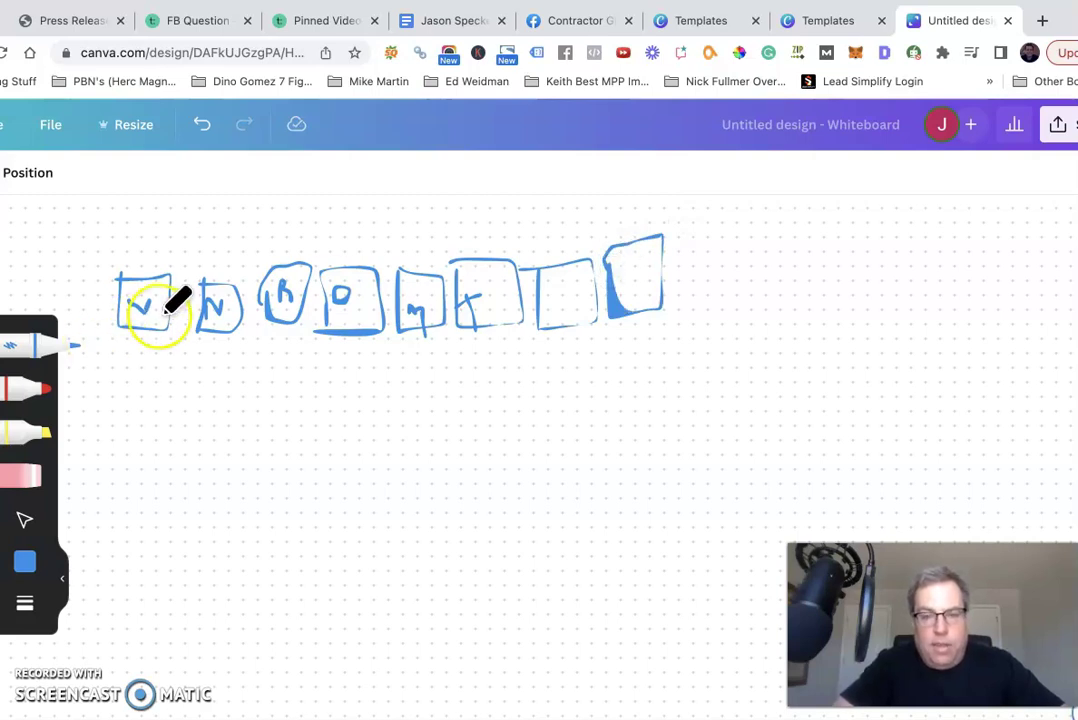
# Draw eight blue lines from the bottom of each box down to one meeting point
pyautogui.moveTo(168, 325); pyautogui.dragTo(300, 497)
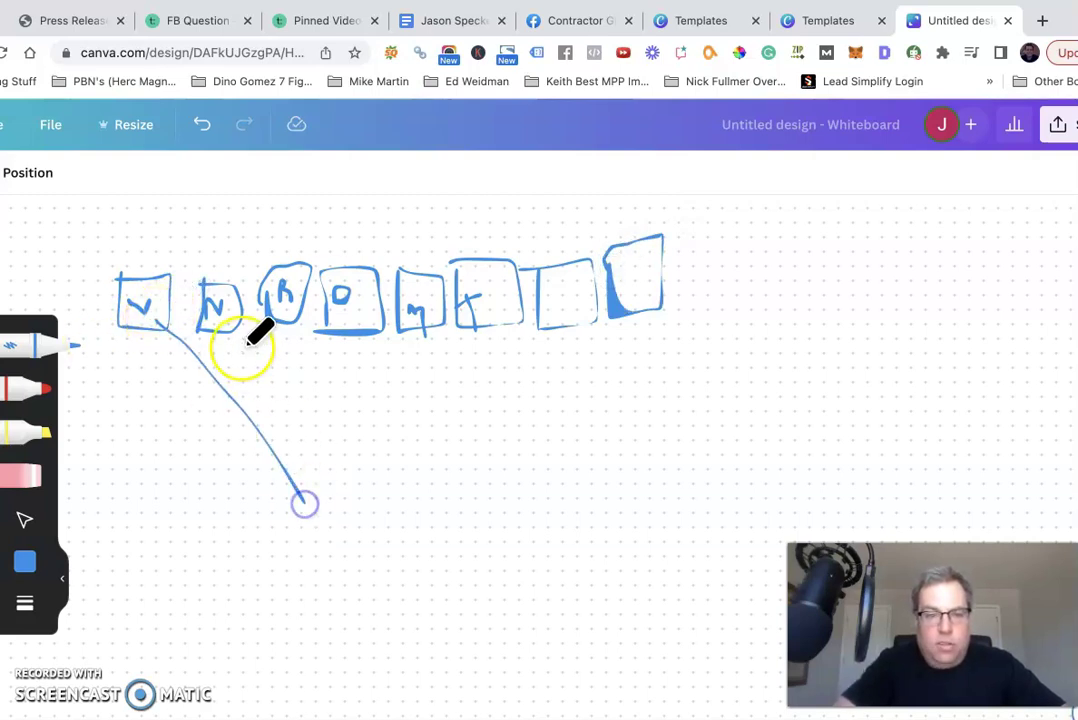
pyautogui.moveTo(224, 325); pyautogui.dragTo(305, 494)
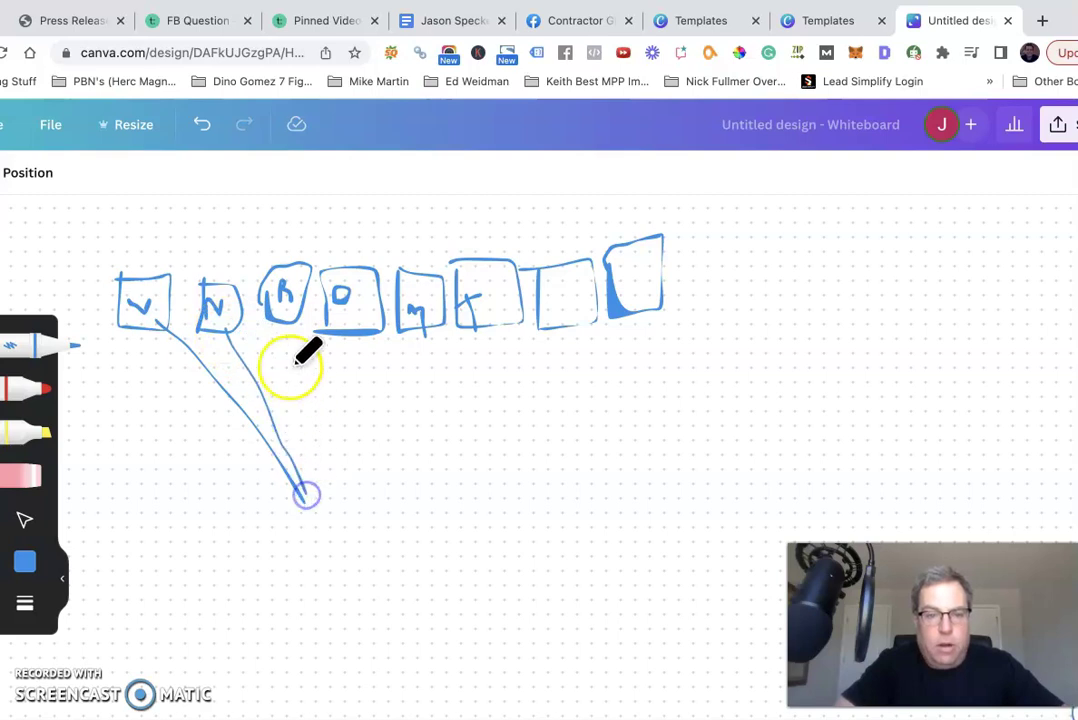
pyautogui.moveTo(287, 325); pyautogui.dragTo(300, 505)
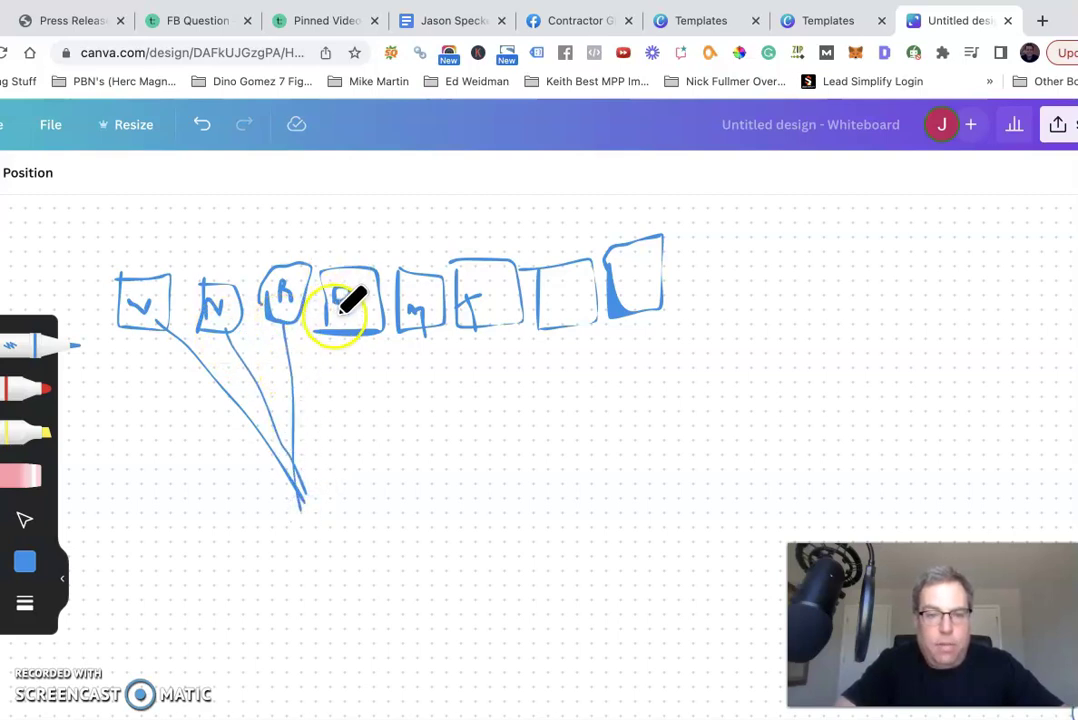
pyautogui.moveTo(338, 312); pyautogui.dragTo(306, 495)
pyautogui.moveTo(402, 325); pyautogui.dragTo(312, 522)
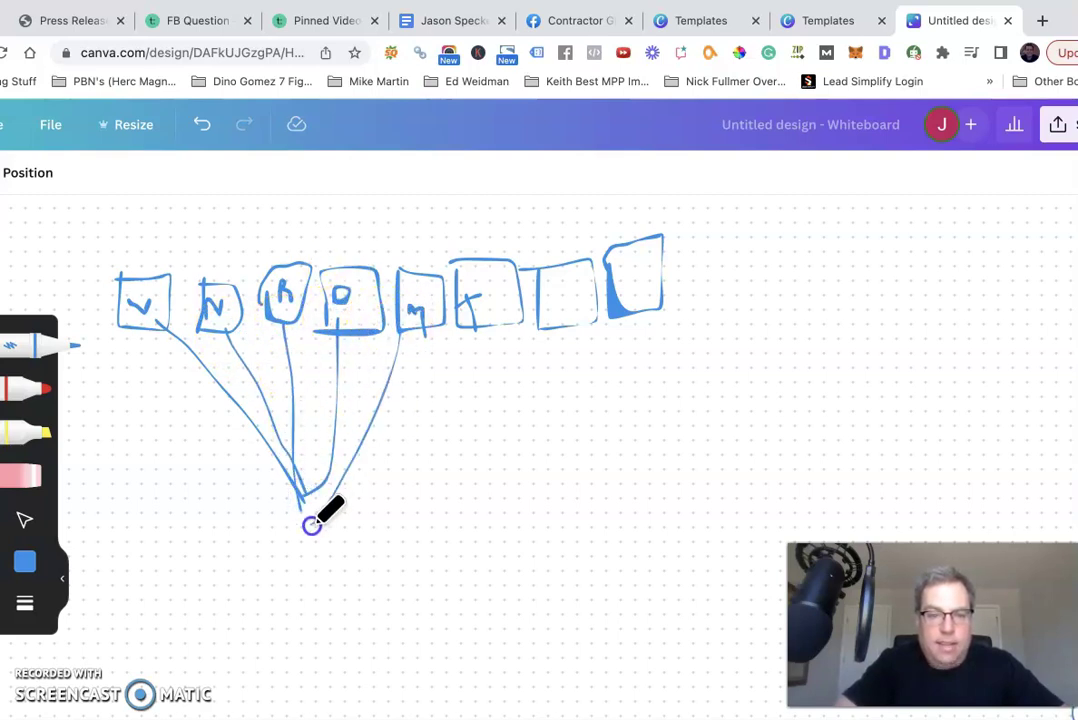
pyautogui.moveTo(483, 318); pyautogui.dragTo(297, 515)
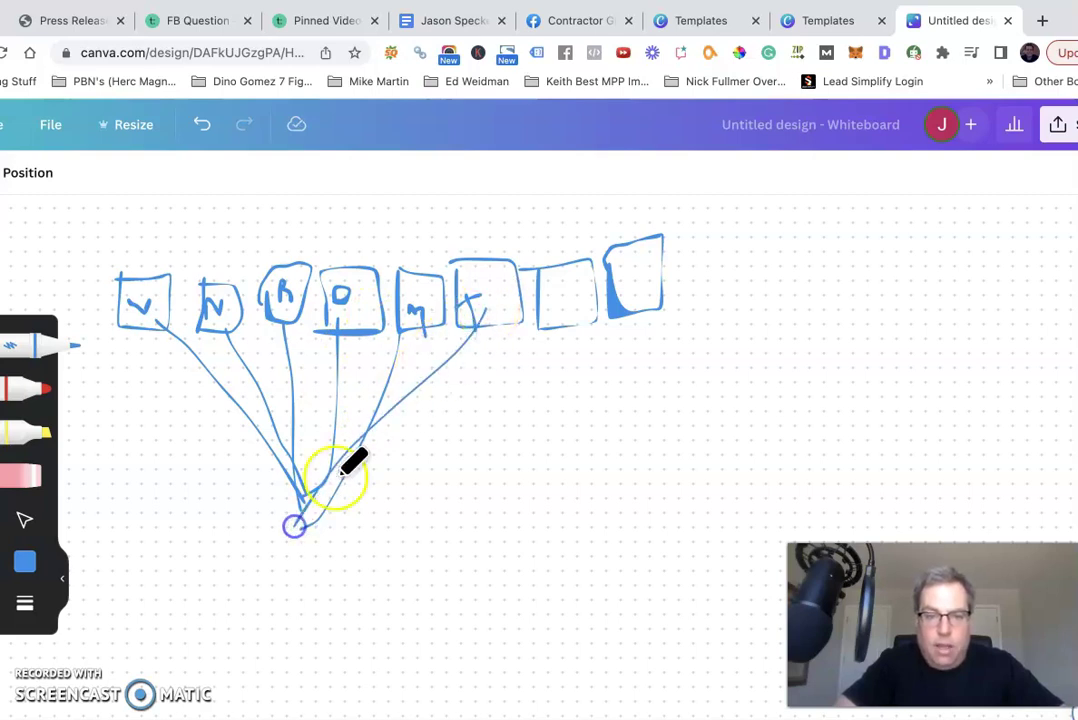
pyautogui.moveTo(556, 292); pyautogui.dragTo(305, 518)
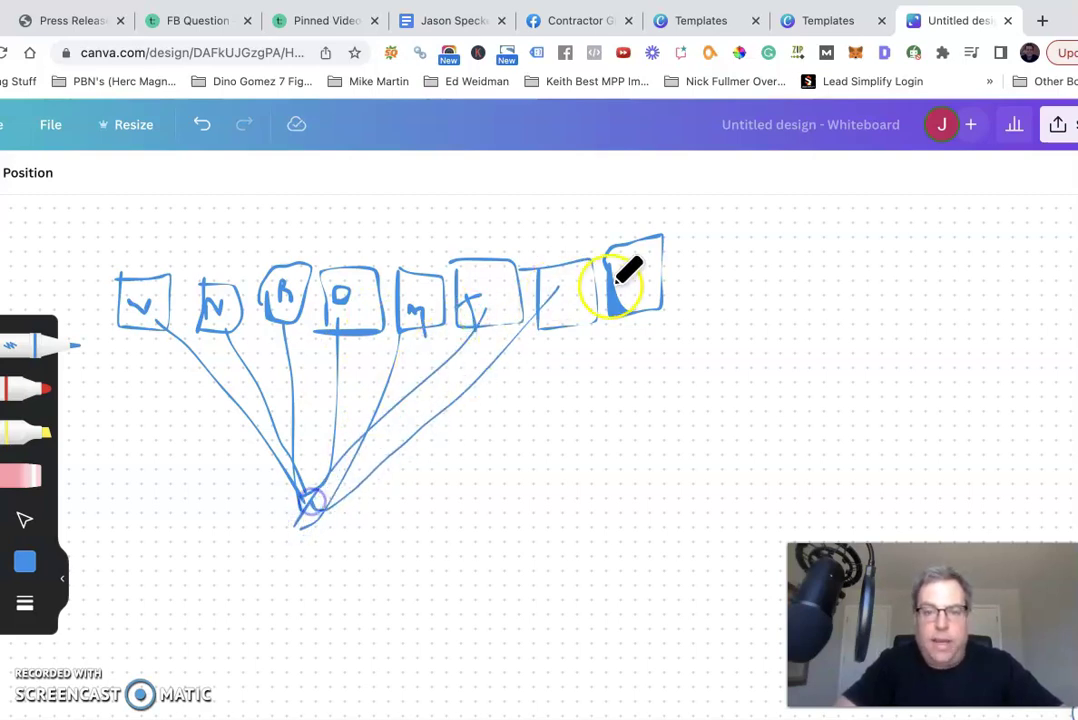
pyautogui.moveTo(601, 306); pyautogui.dragTo(338, 487)
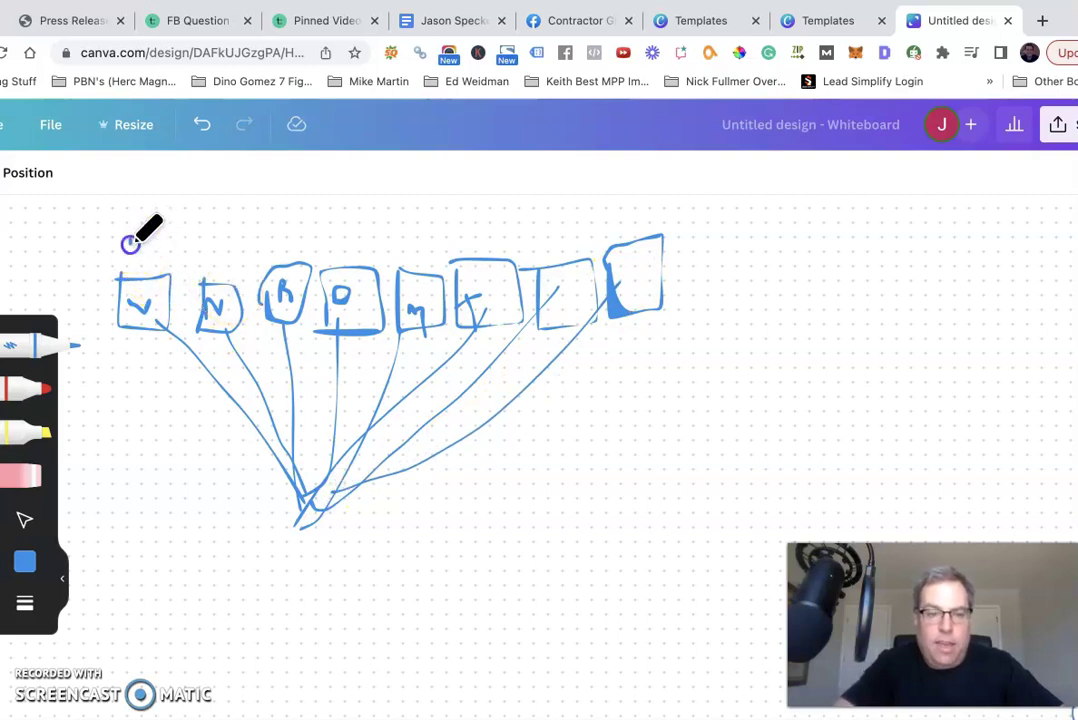
# Write a spend amount above the first box and a circled amount above the R box
pyautogui.moveTo(131, 241)
pyautogui.mouseDown()
pyautogui.moveTo(147, 252)
pyautogui.moveTo(149, 233)
pyautogui.moveTo(146, 282)
pyautogui.mouseUp()
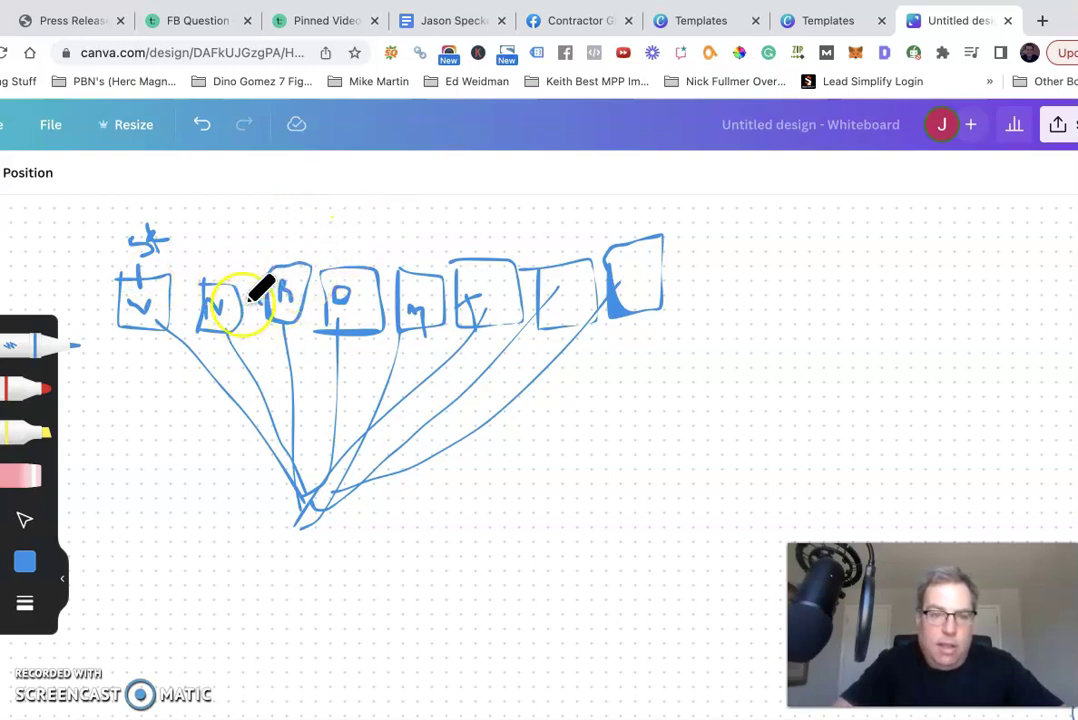
pyautogui.moveTo(290, 278)
pyautogui.mouseDown()
pyautogui.moveTo(271, 231)
pyautogui.moveTo(288, 237)
pyautogui.moveTo(301, 207)
pyautogui.moveTo(310, 232)
pyautogui.mouseUp()
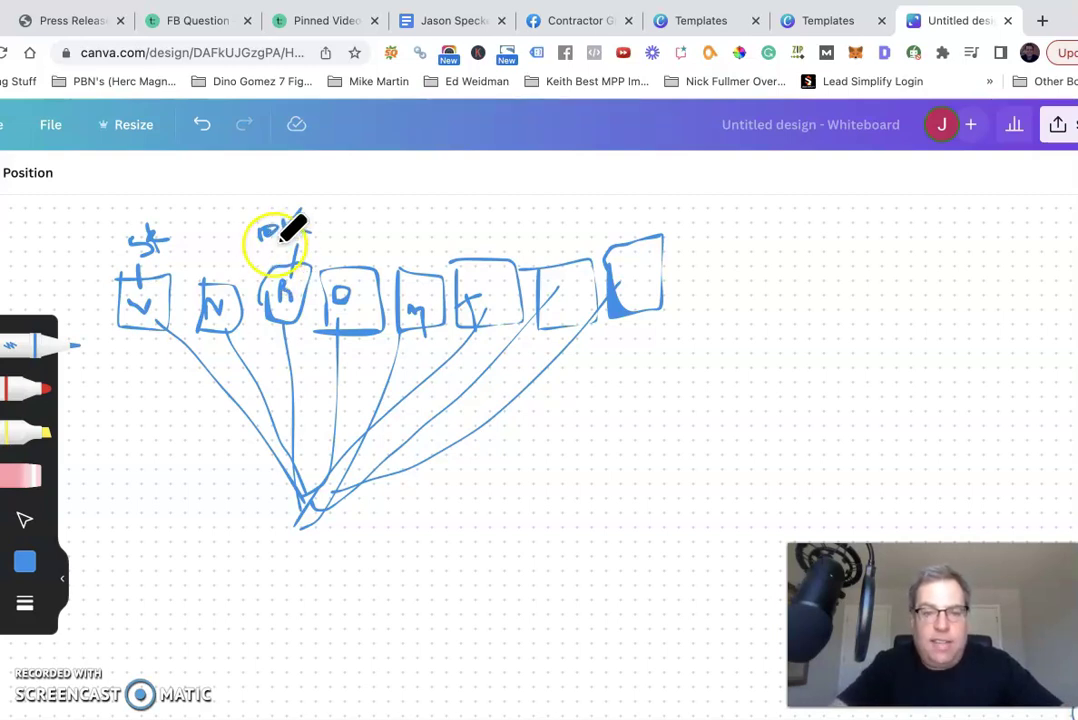
pyautogui.moveTo(260, 241); pyautogui.dragTo(240, 254)
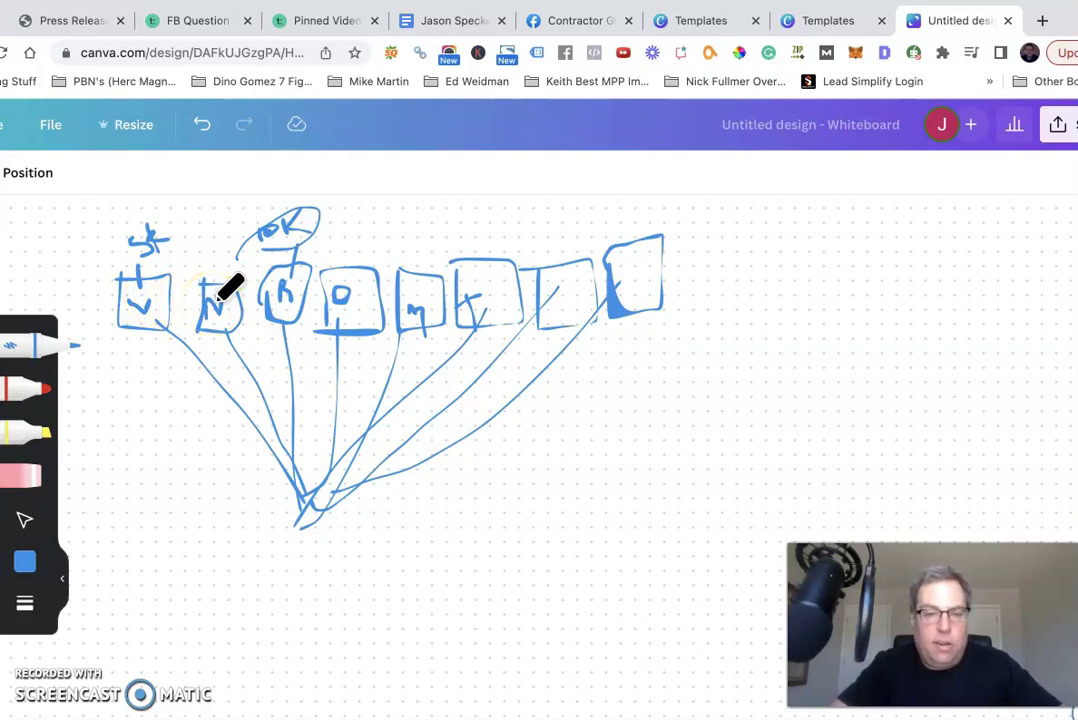
# Add a small mark above the N box and write an amount above the D box
pyautogui.moveTo(207, 265); pyautogui.dragTo(199, 270)
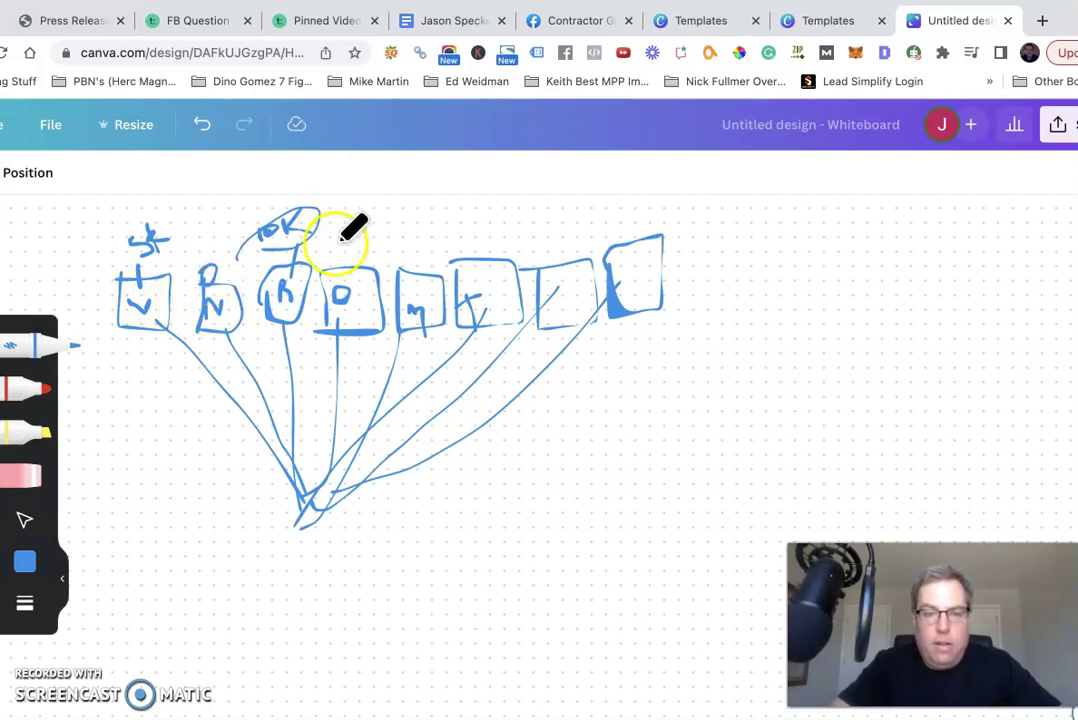
pyautogui.click(342, 292)
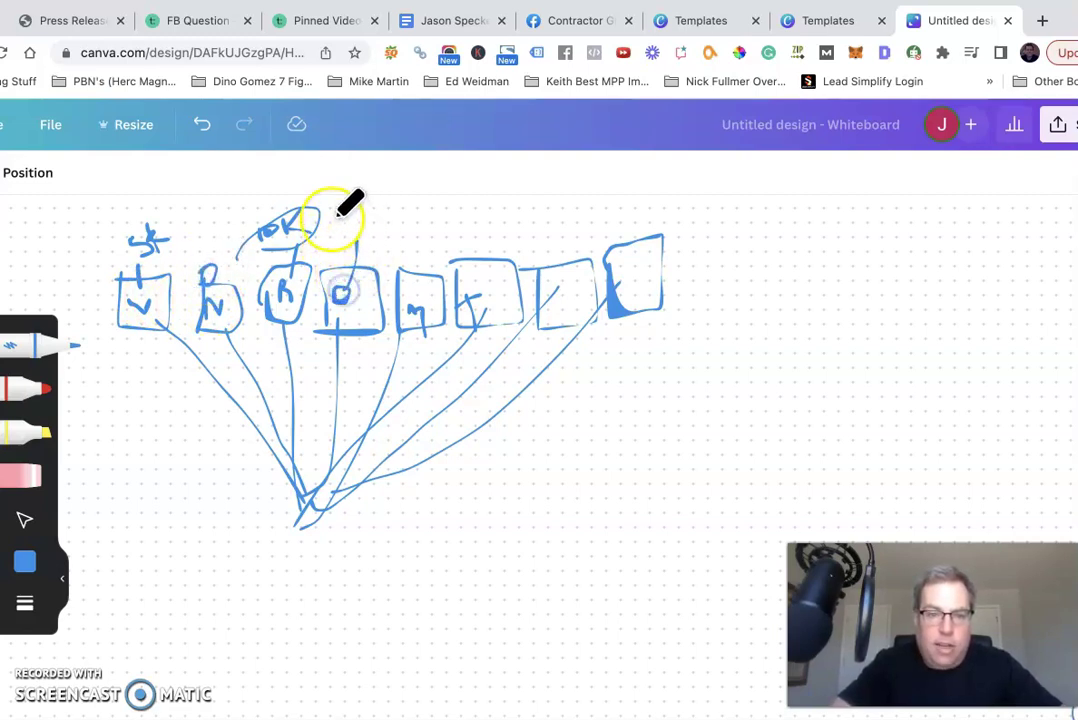
pyautogui.moveTo(338, 215); pyautogui.dragTo(349, 233)
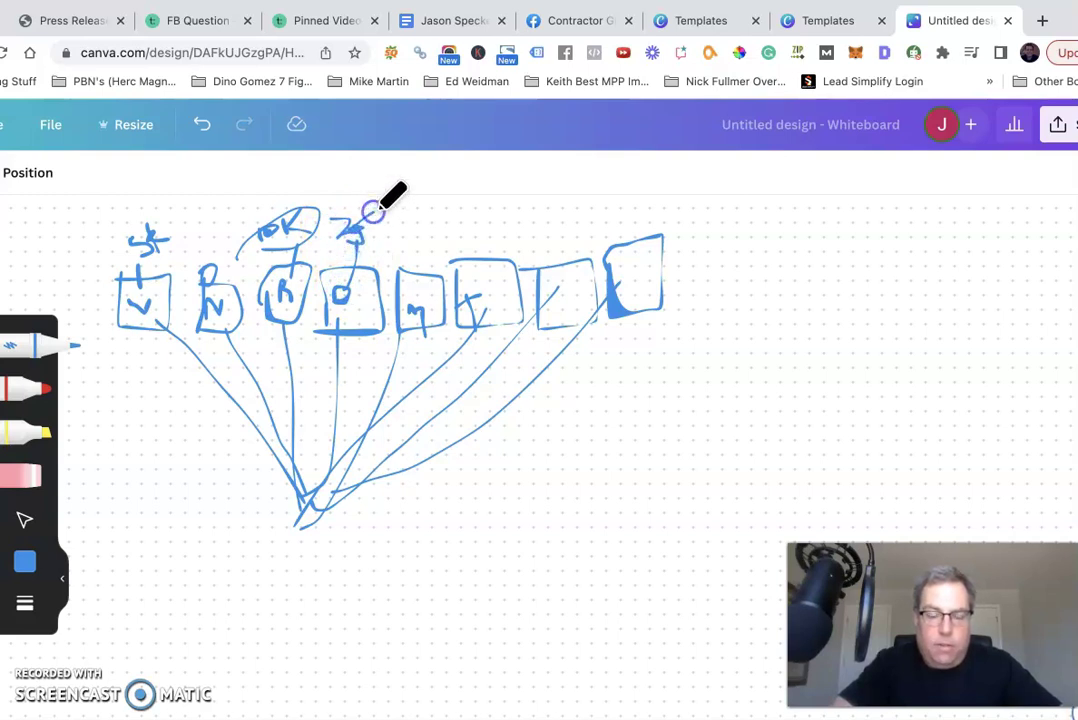
pyautogui.click(342, 257)
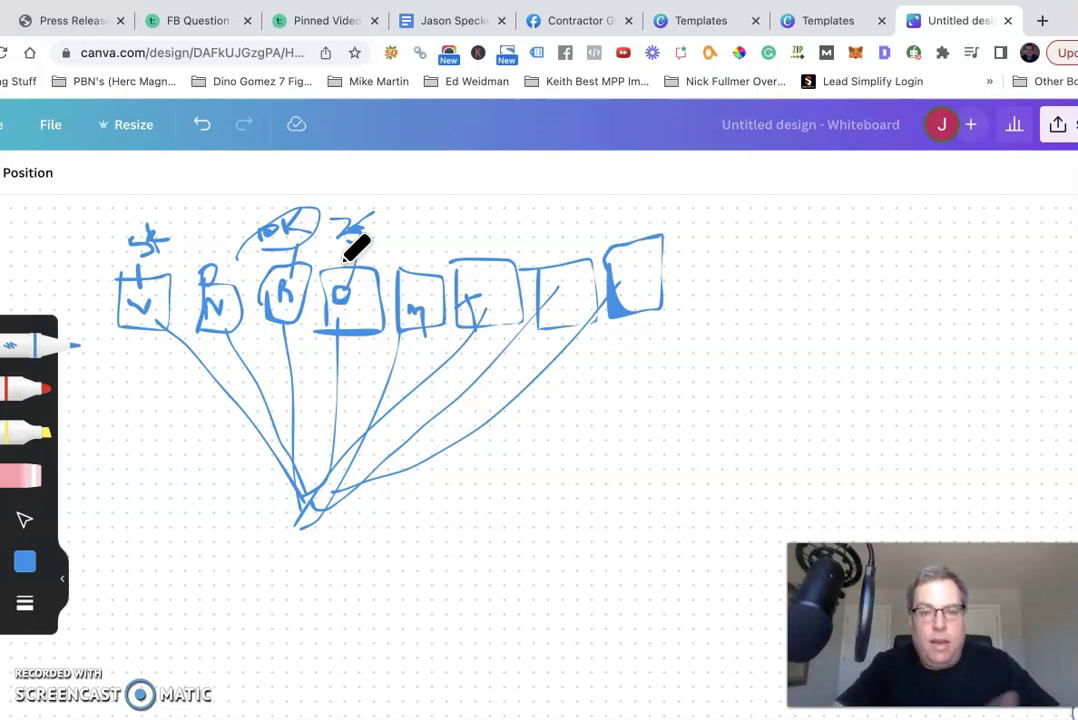
pyautogui.click(386, 238)
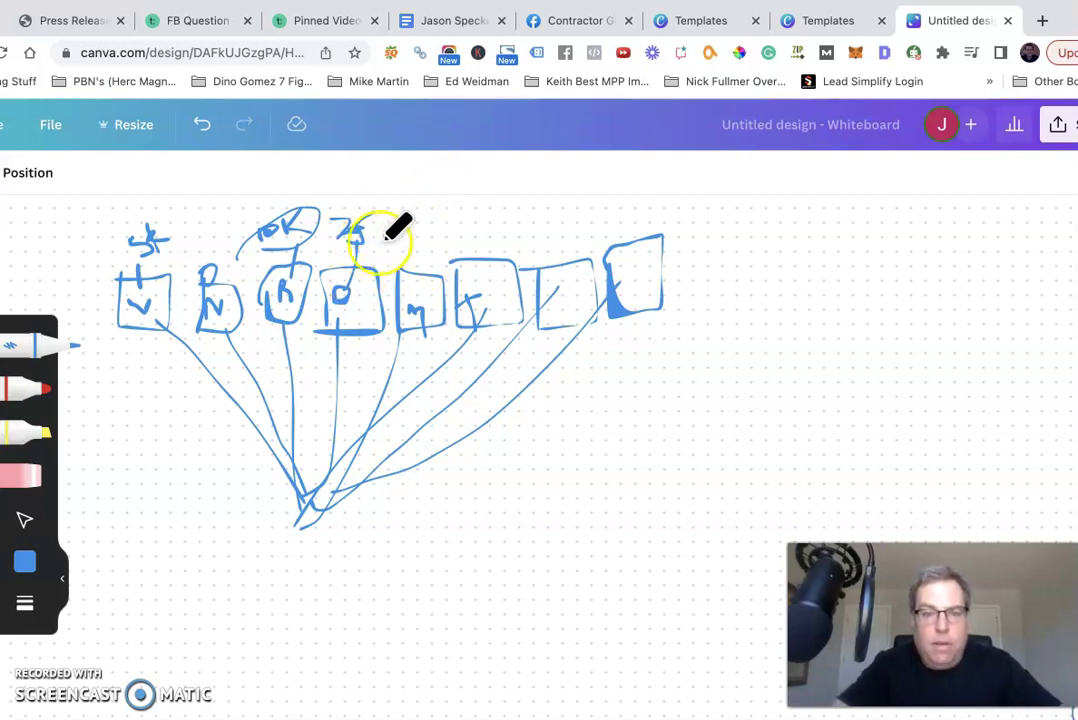
# Finish the D-box amount, touch up the 5k note, and loop an oval around the first two boxes
pyautogui.moveTo(386, 238); pyautogui.dragTo(218, 275)
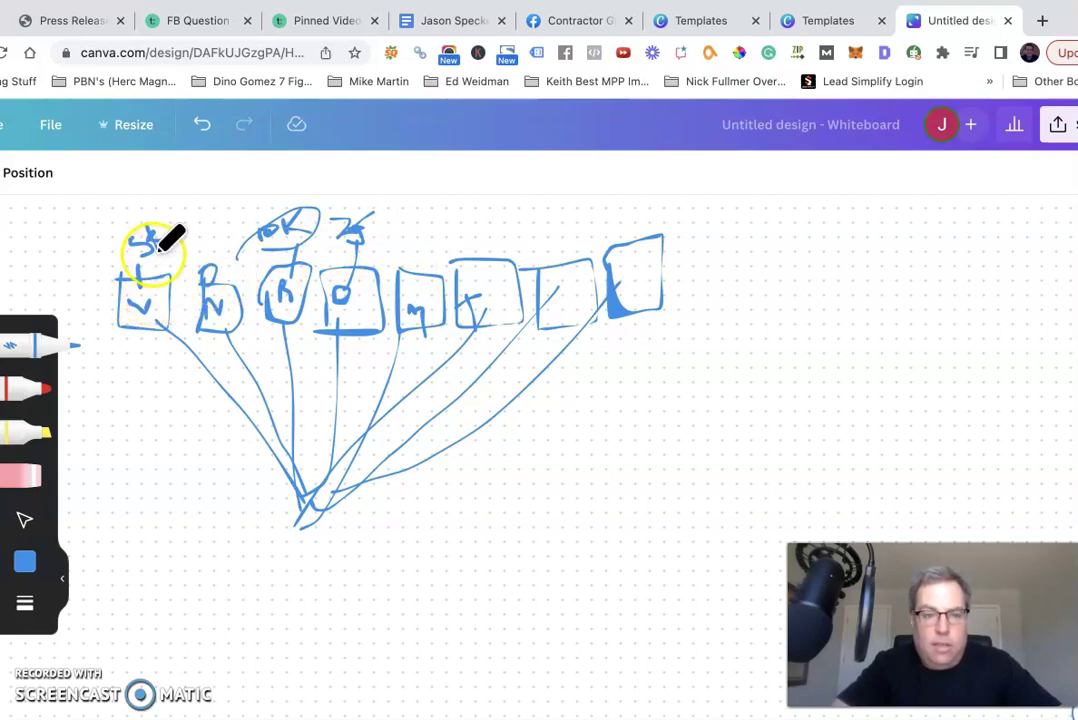
pyautogui.moveTo(160, 250)
pyautogui.mouseDown()
pyautogui.moveTo(197, 252)
pyautogui.moveTo(157, 252)
pyautogui.moveTo(187, 259)
pyautogui.mouseUp()
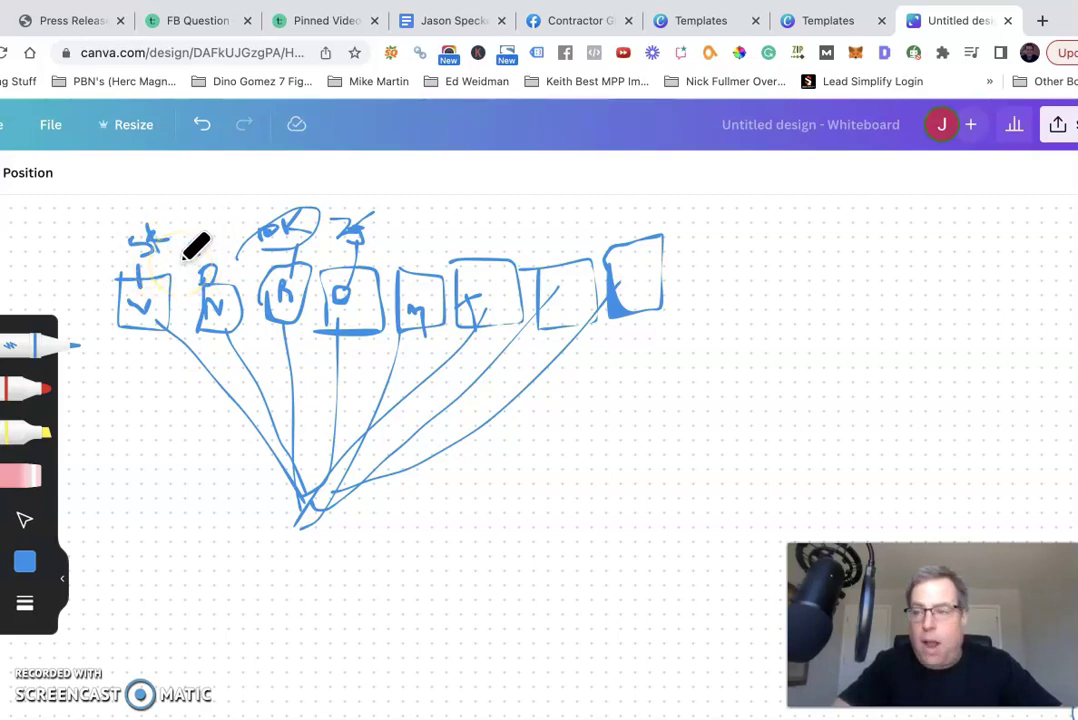
pyautogui.moveTo(183, 256)
pyautogui.mouseDown()
pyautogui.moveTo(159, 308)
pyautogui.moveTo(200, 231)
pyautogui.moveTo(132, 250)
pyautogui.moveTo(153, 276)
pyautogui.moveTo(158, 215)
pyautogui.moveTo(250, 253)
pyautogui.moveTo(120, 234)
pyautogui.mouseUp()
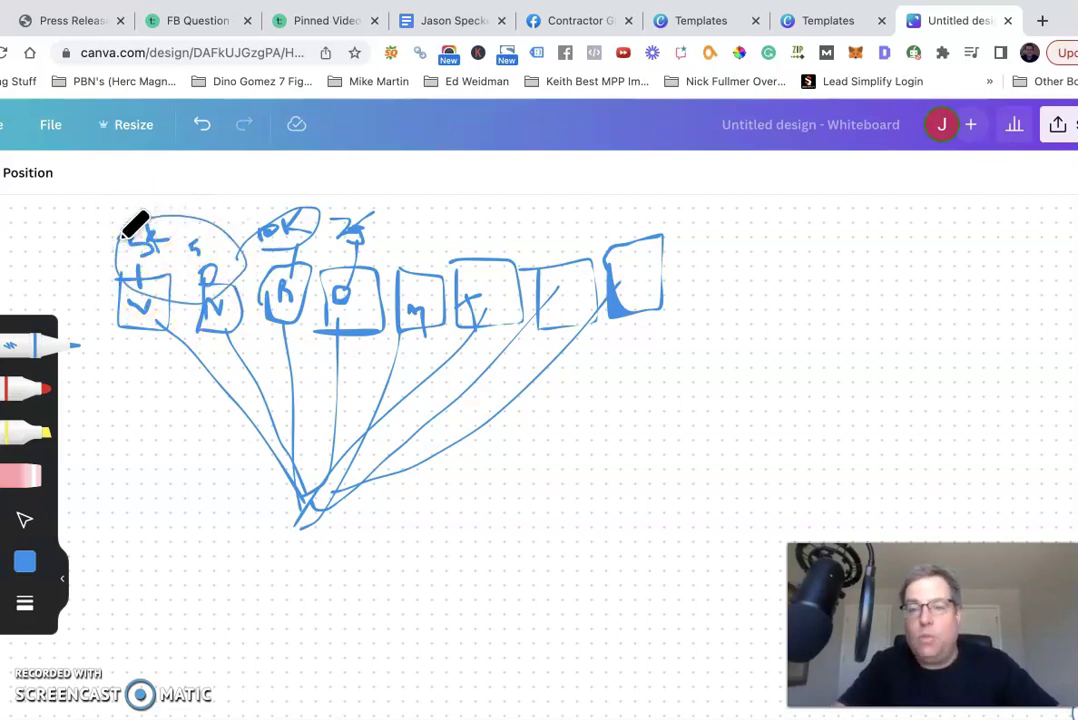
pyautogui.moveTo(122, 234)
pyautogui.mouseDown()
pyautogui.moveTo(145, 265)
pyautogui.moveTo(127, 277)
pyautogui.moveTo(303, 224)
pyautogui.moveTo(294, 268)
pyautogui.moveTo(325, 226)
pyautogui.moveTo(346, 222)
pyautogui.moveTo(358, 282)
pyautogui.moveTo(409, 253)
pyautogui.moveTo(420, 283)
pyautogui.mouseUp()
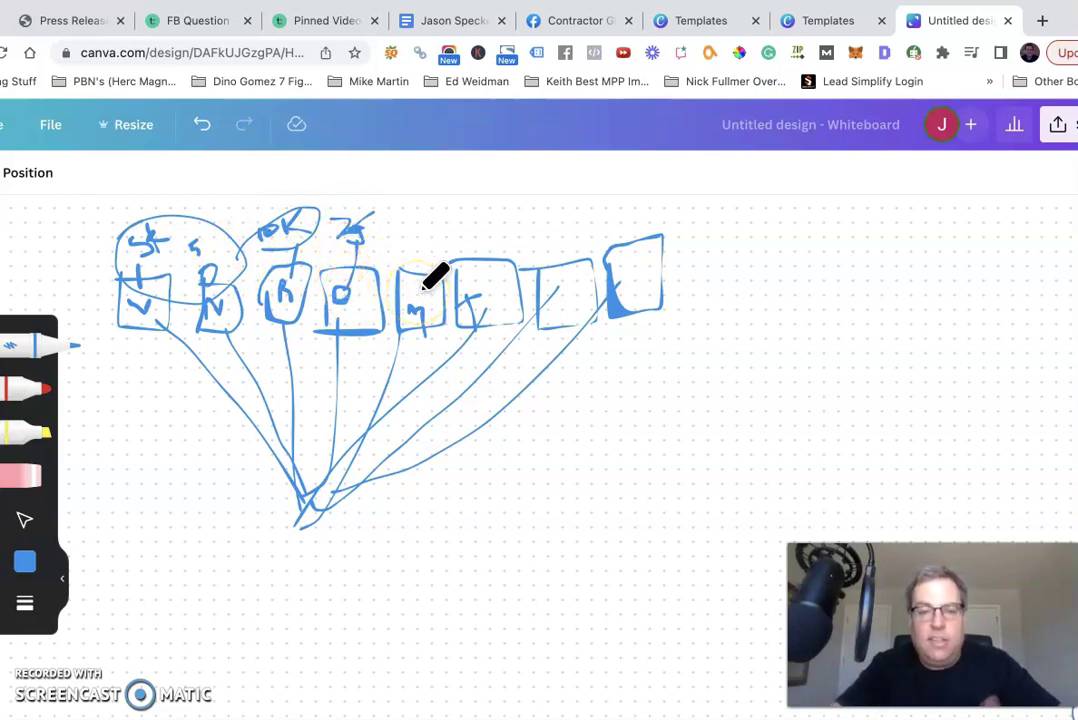